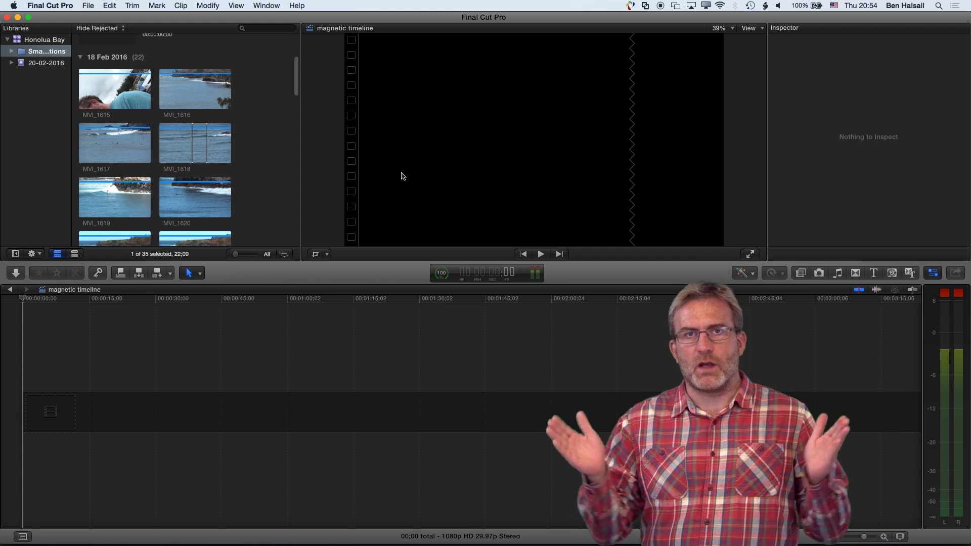
Drag the MVI_1618 range into the timeline twice, placing two 22;09 copies end to end.
left_click(11, 290)
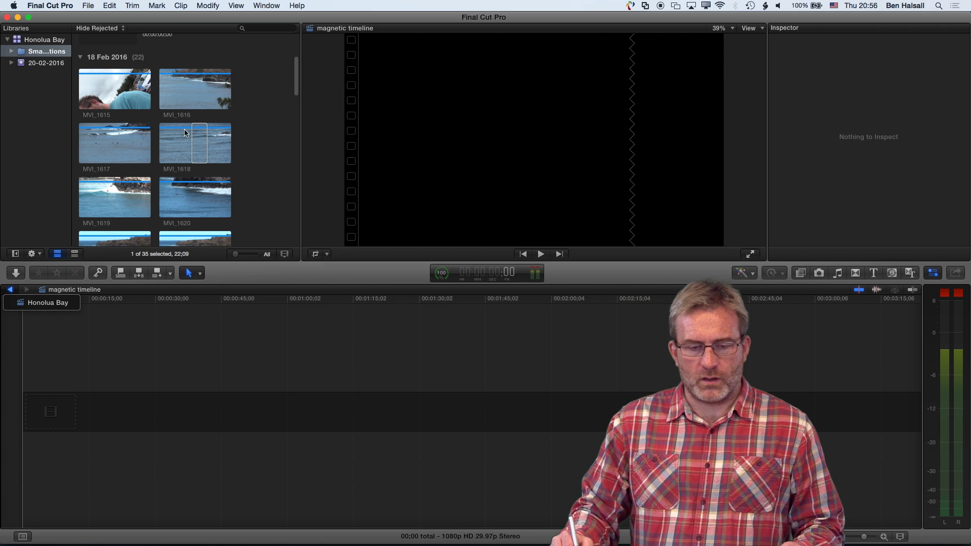
left_click(199, 139)
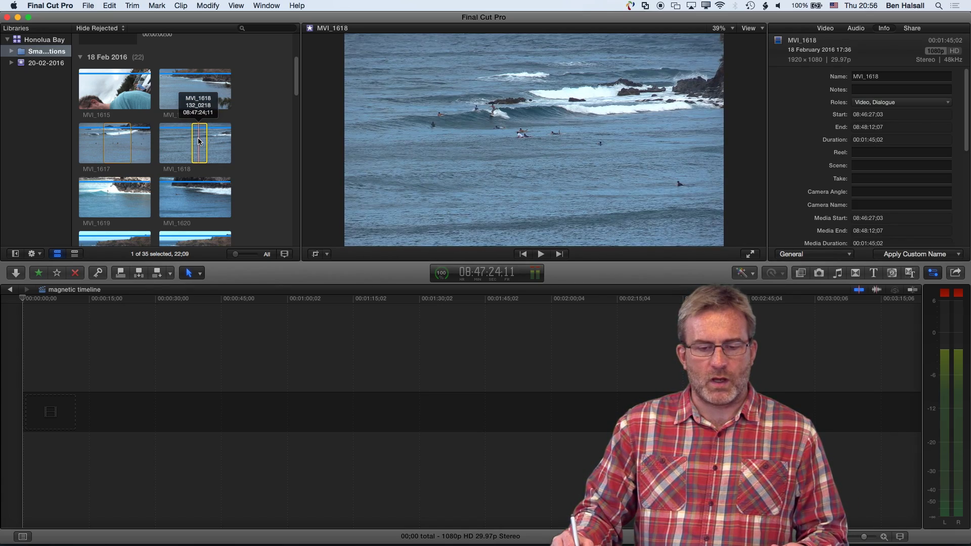
left_click_drag(198, 137, 76, 412)
left_click(199, 152)
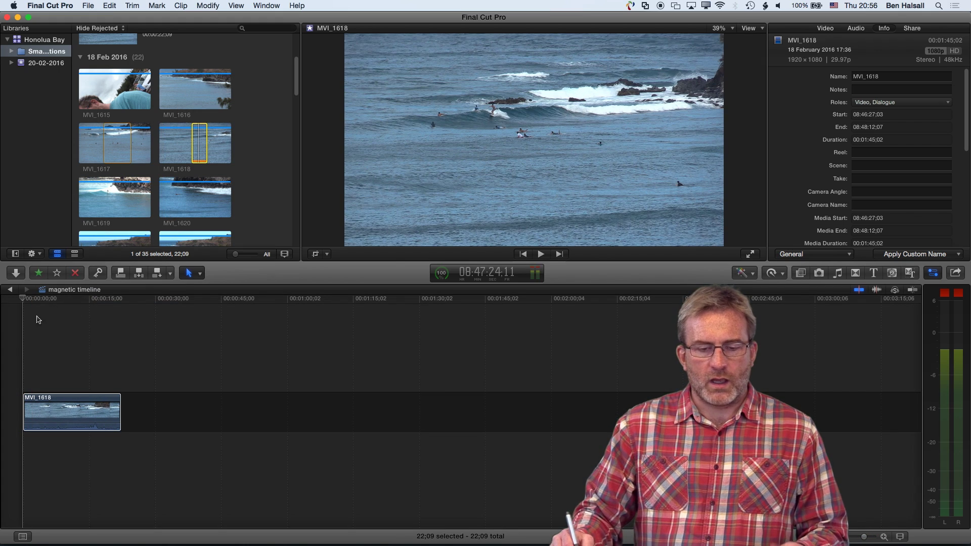
left_click_drag(199, 144, 440, 412)
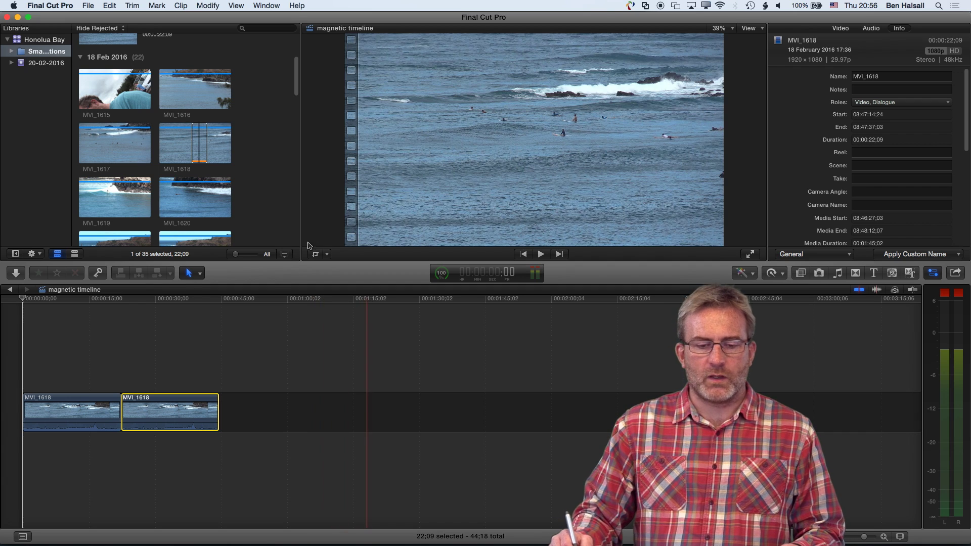
With the Position tool, drop a third MVI_1618 copy around 1:45, leaving a gap after the first two.
left_click(200, 275)
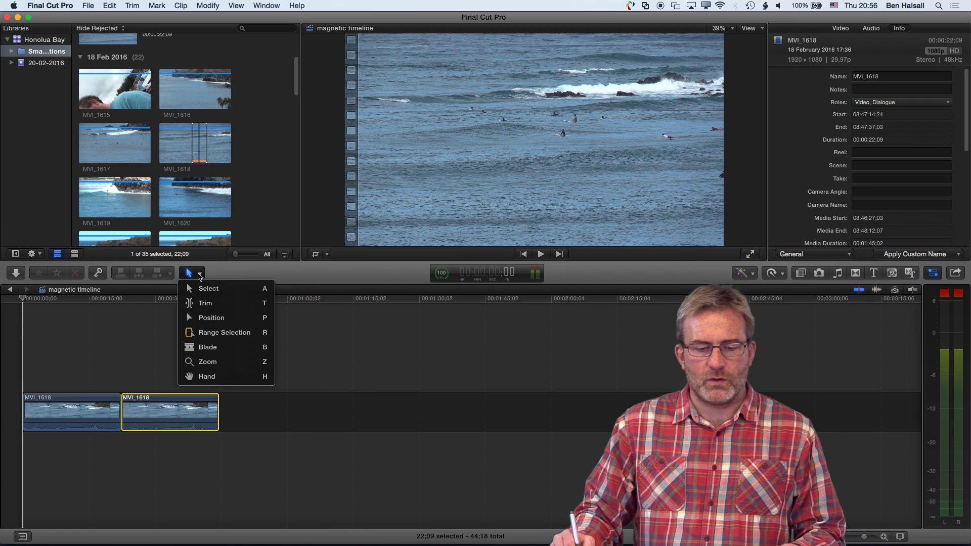
left_click(235, 318)
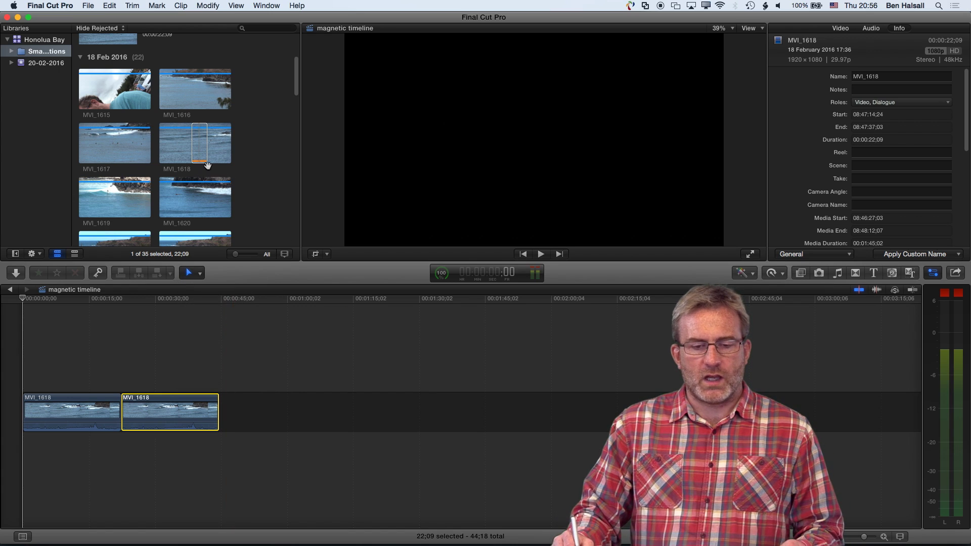
left_click_drag(197, 141, 473, 412)
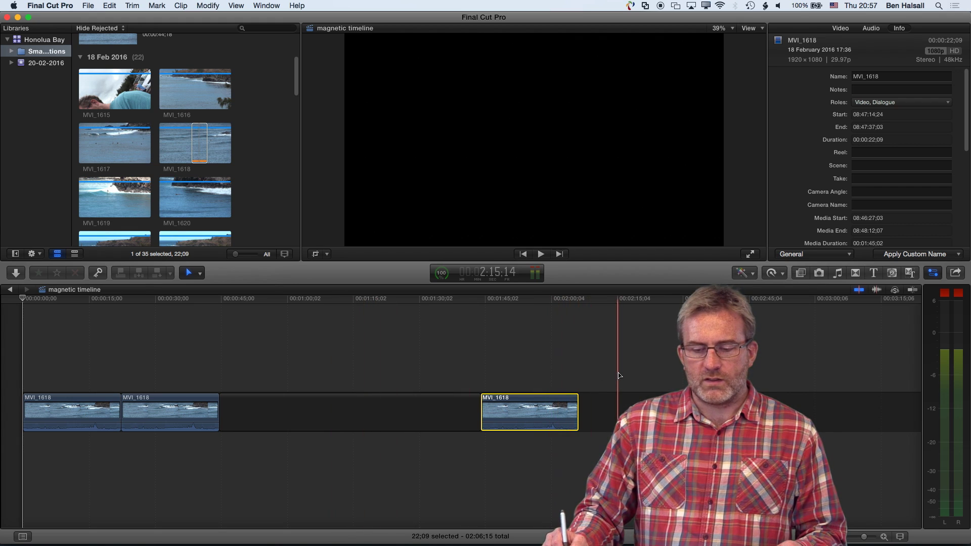
left_click_drag(620, 373, 136, 443)
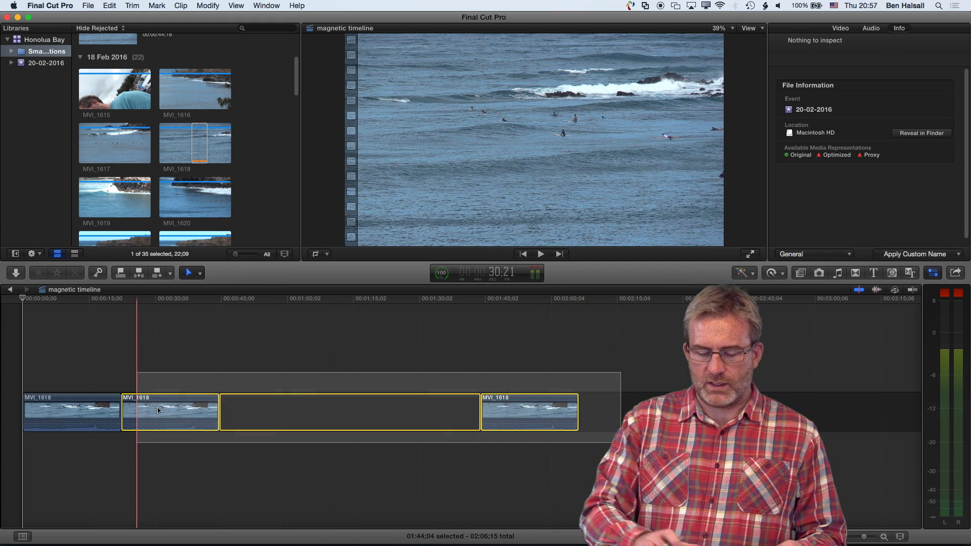
Delete the extra clips and gap, then insert a new MVI_1618 copy past the remaining clip.
left_click_drag(157, 410, 158, 410)
key("BackSpace")
left_click(121, 299)
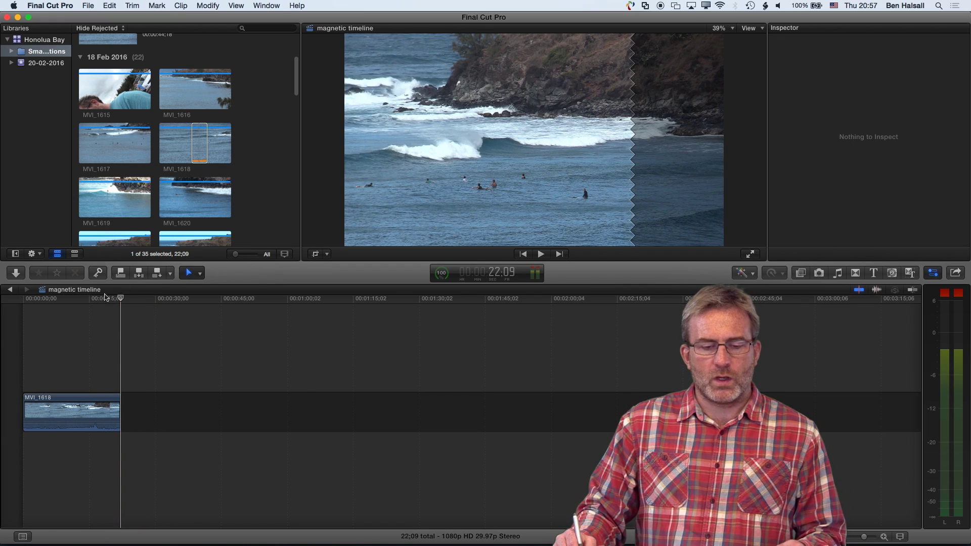
left_click_drag(120, 298, 286, 304)
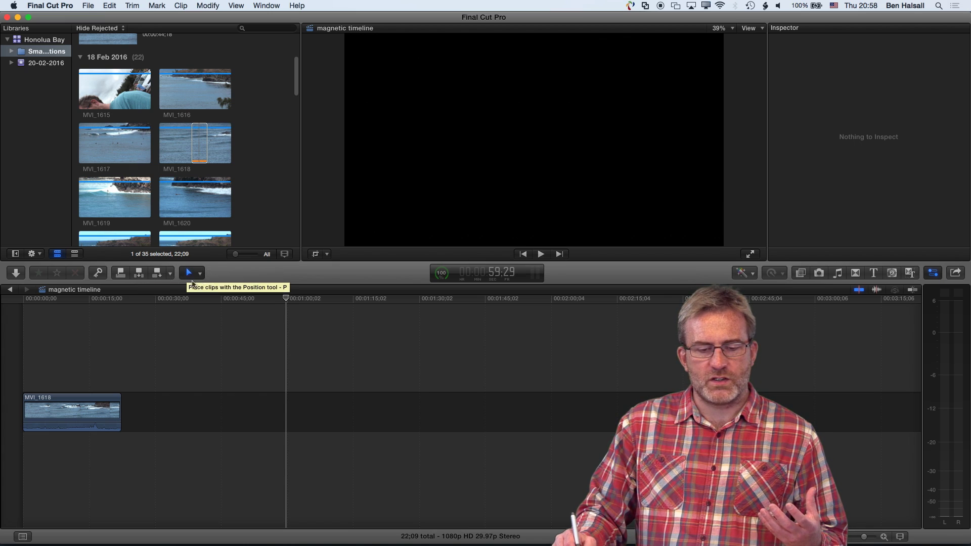
left_click(138, 274)
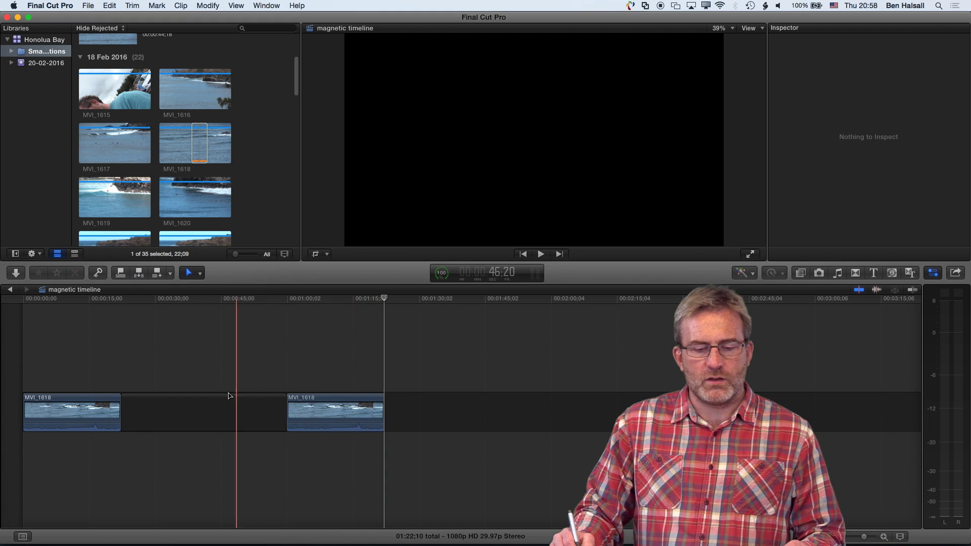
Push all three items later to leave a short gap before the first clip.
left_click(192, 419)
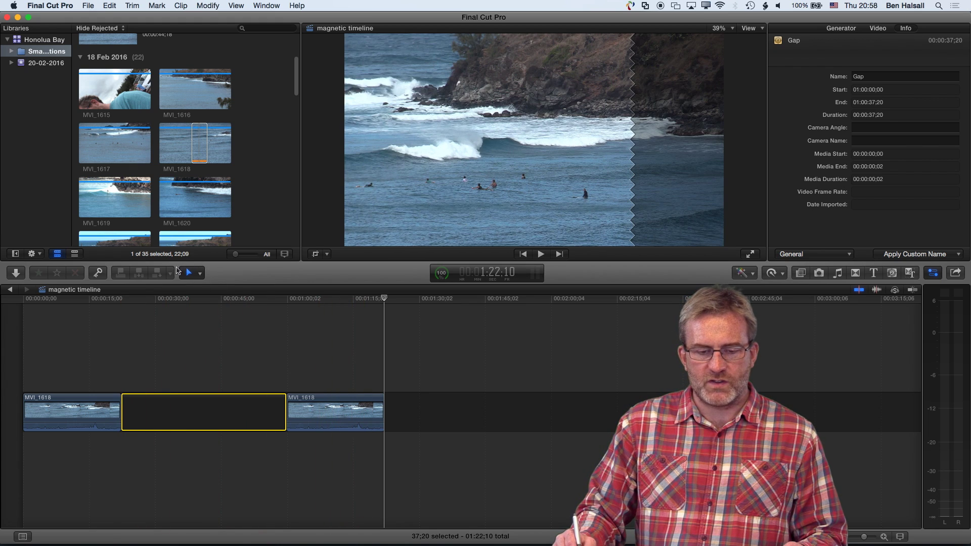
left_click_drag(405, 441, 89, 413)
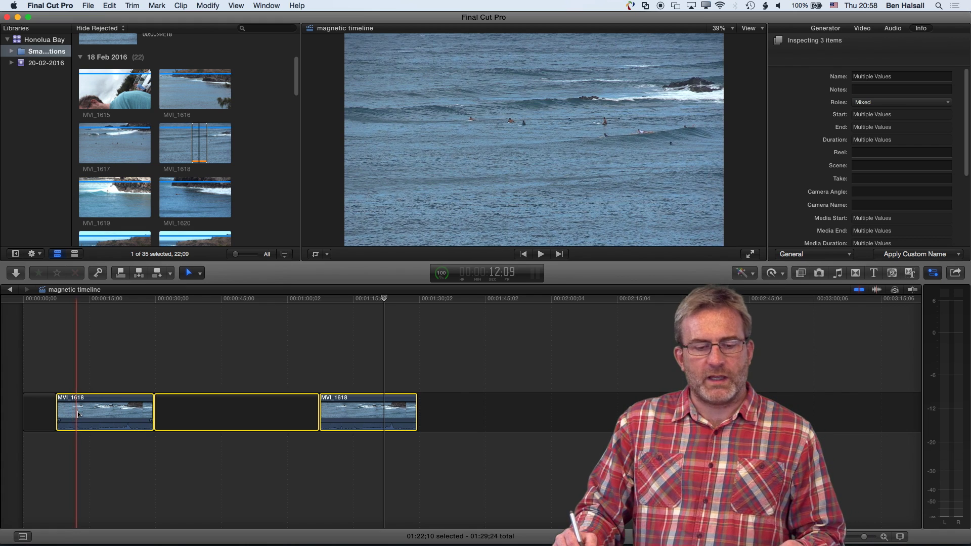
key("Home")
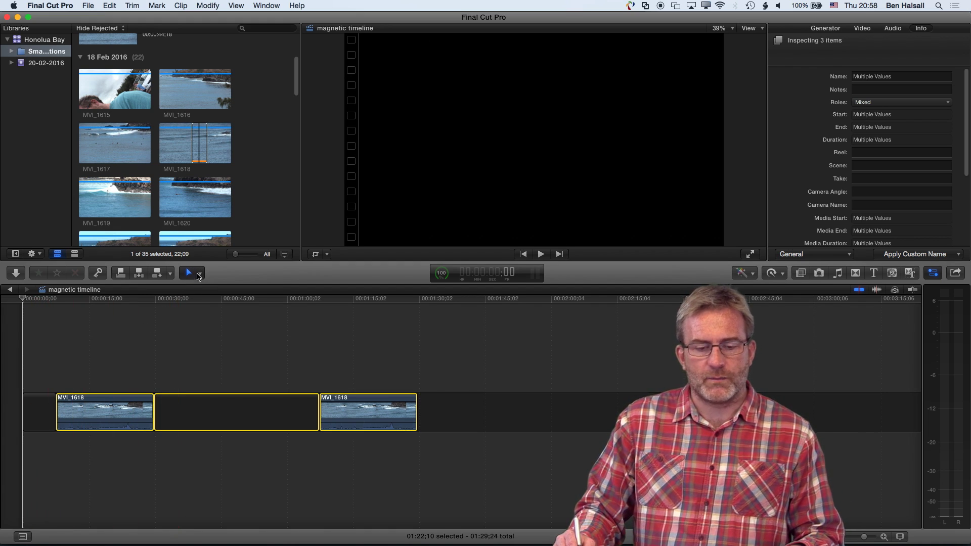
Using Range Selection, connect a 29;26 MVI_1617 clip above the first MVI_1618 near 15 seconds.
left_click(198, 277)
left_click(200, 287)
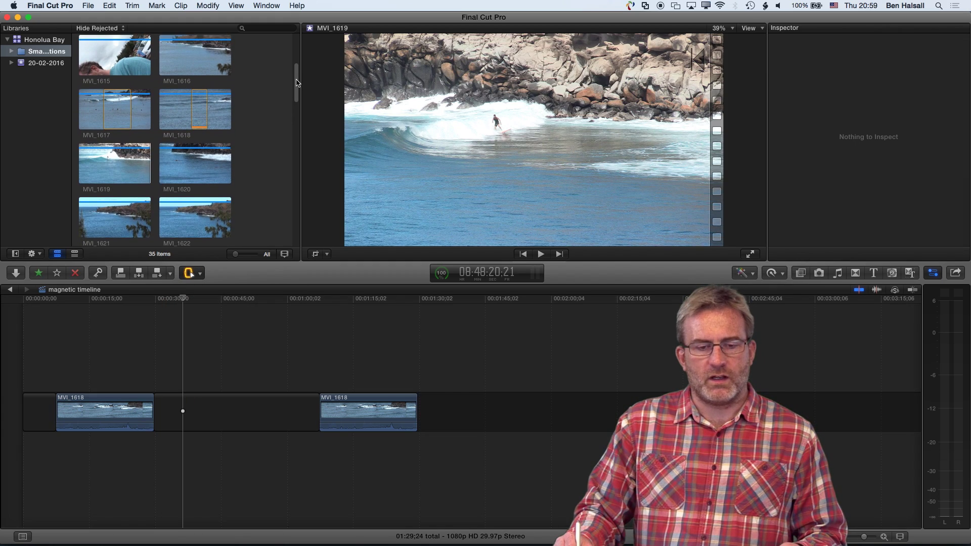
scroll(291, 76, "down", 2)
scroll(263, 83, "down", 3)
scroll(242, 87, "up", 1)
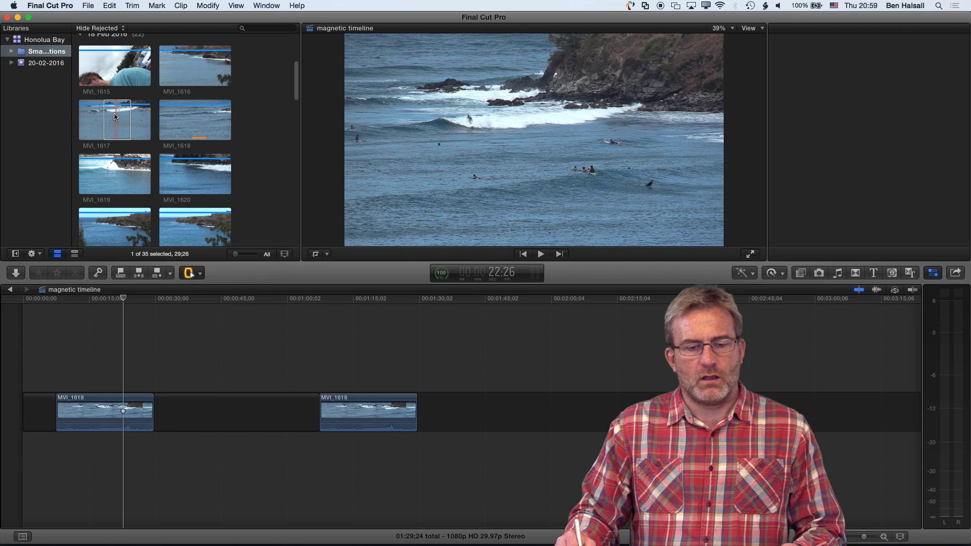
left_click(115, 114)
left_click_drag(178, 257, 127, 376)
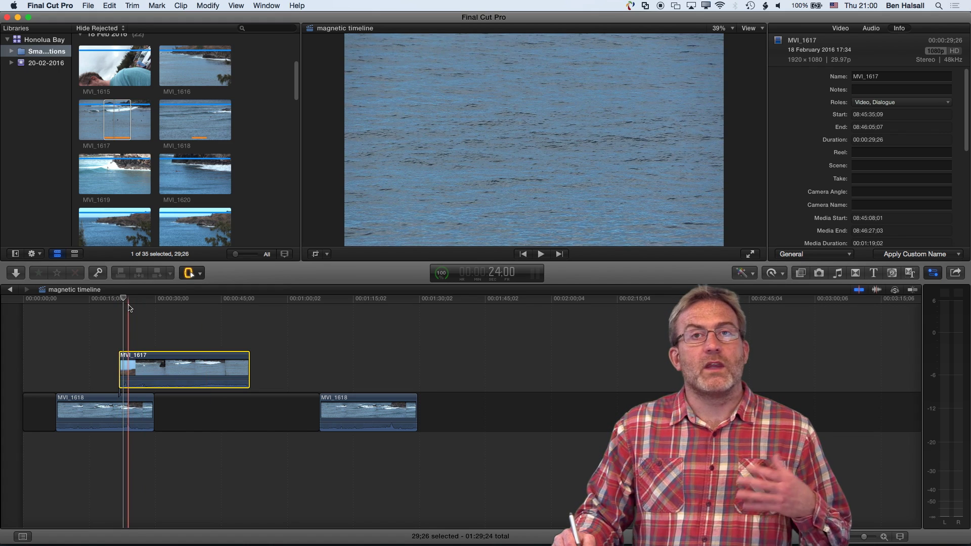
Wrap MVI_1617 in its own connected storyline and park the playhead around 00:00:39.
left_click(182, 5)
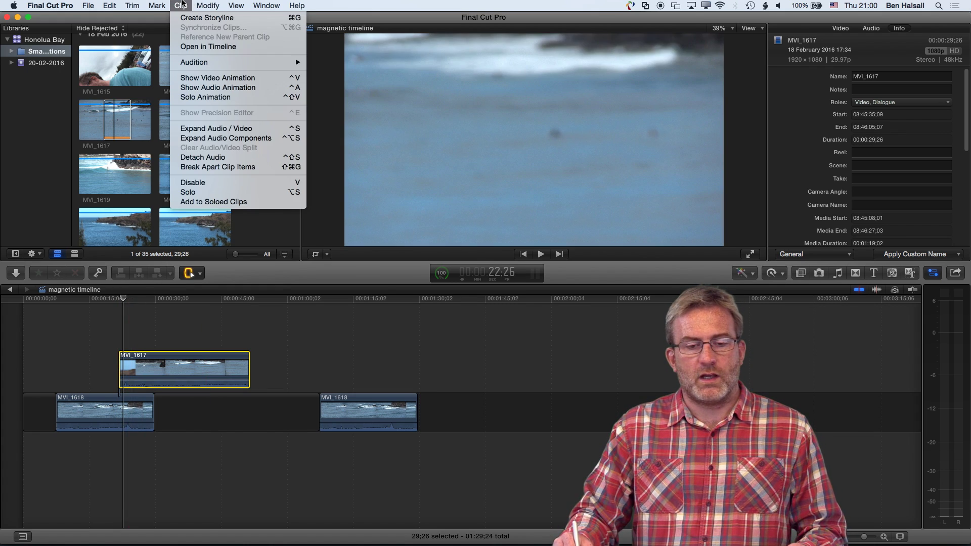
left_click(194, 20)
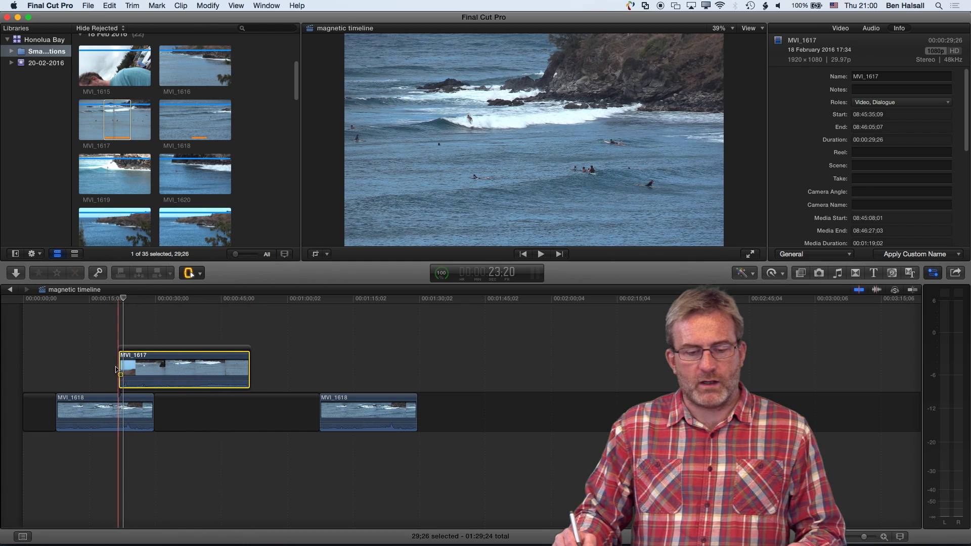
left_click(197, 300)
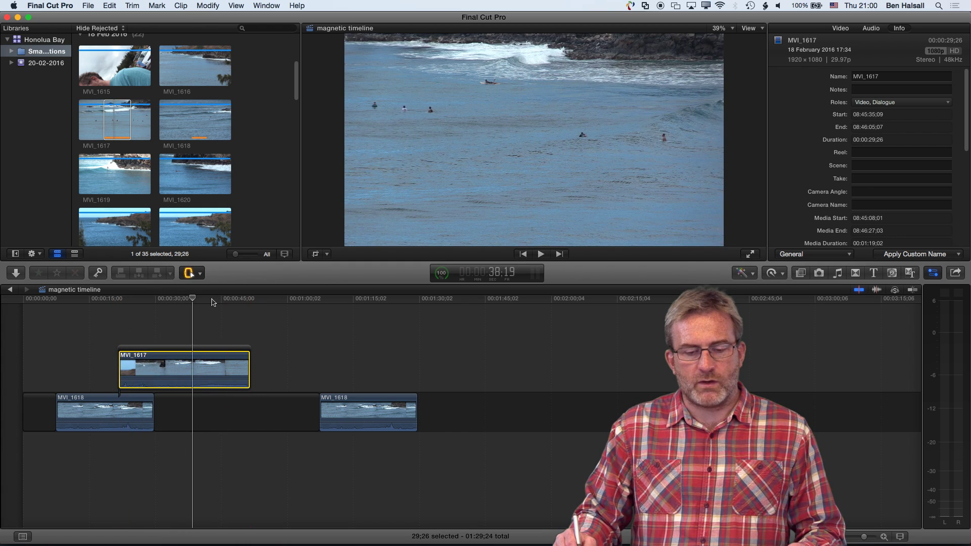
left_click(214, 300)
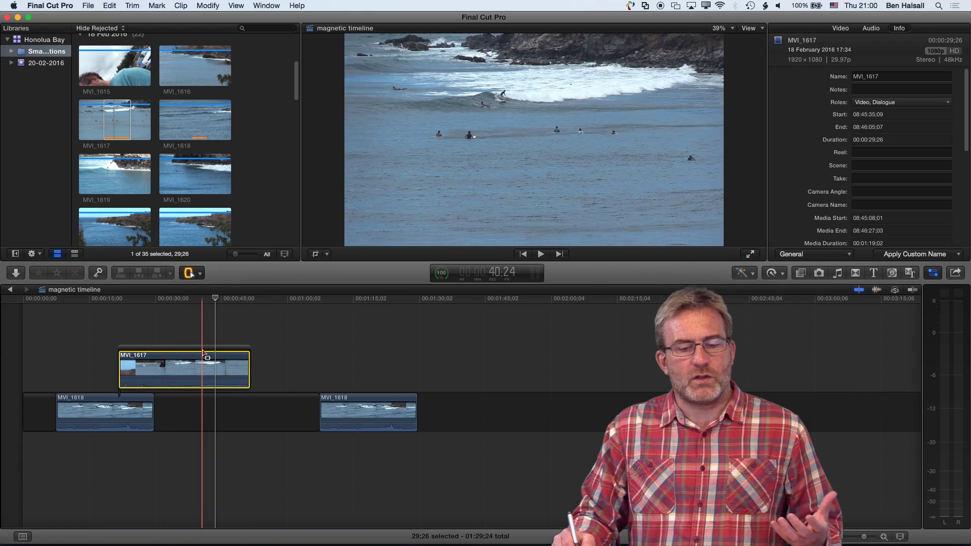
left_click(207, 352)
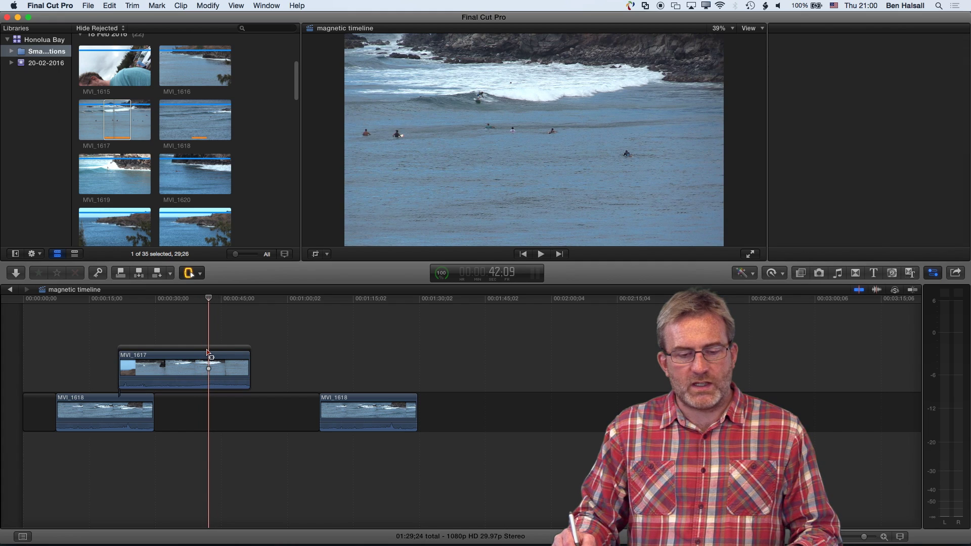
Return to the Select tool and select the connected MVI_1617 clip.
left_click(207, 353)
left_click(199, 274)
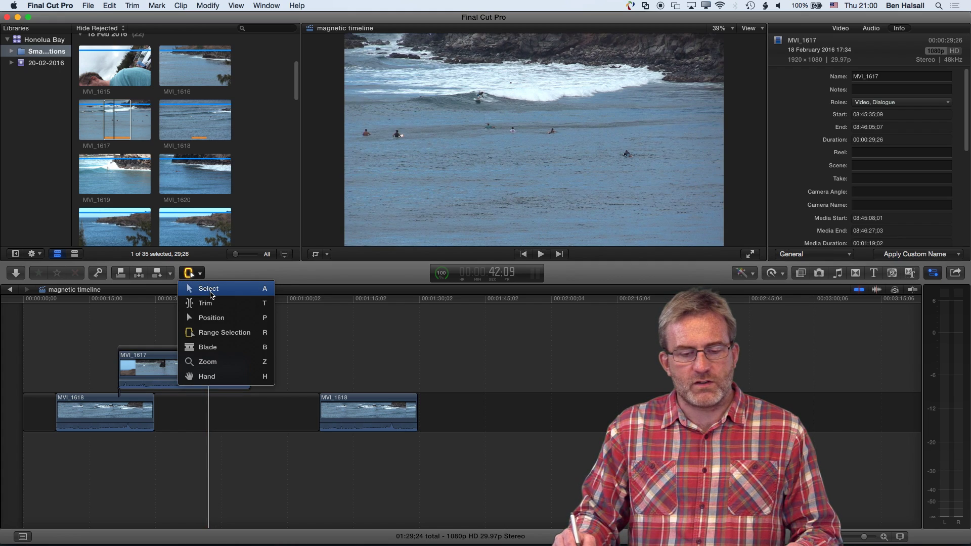
left_click(212, 295)
left_click(206, 351)
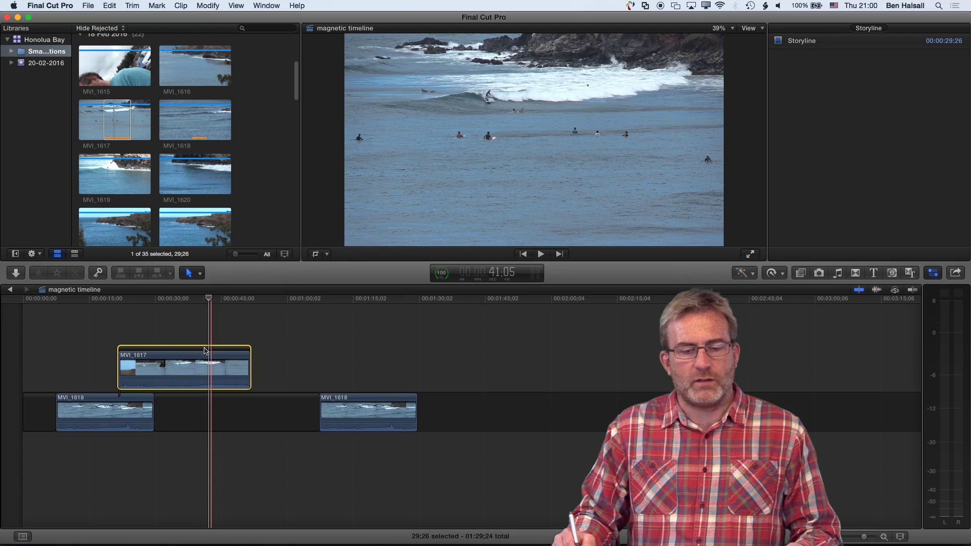
Insert a 22-second MVI_1618 range at the playhead, splitting MVI_1617 in the connected storyline.
key("space")
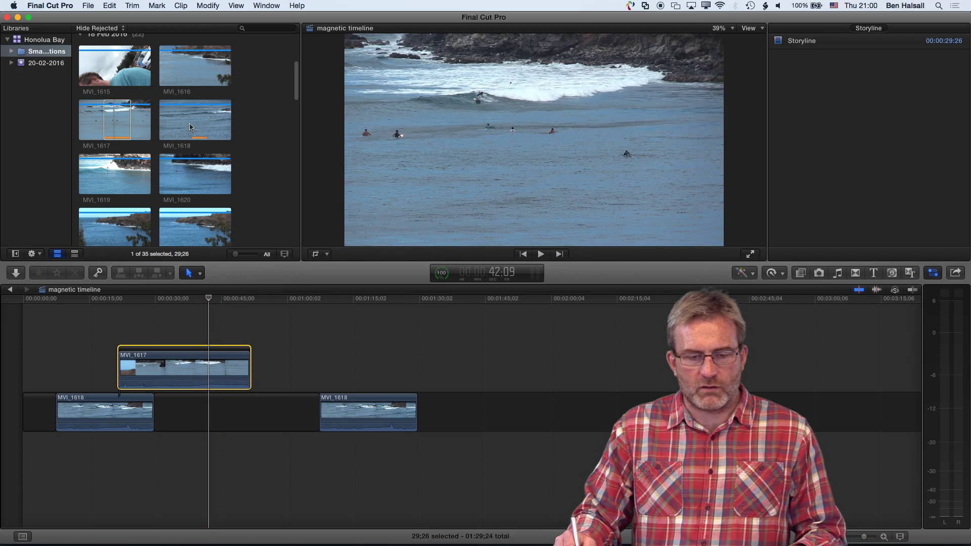
left_click_drag(192, 122, 206, 122)
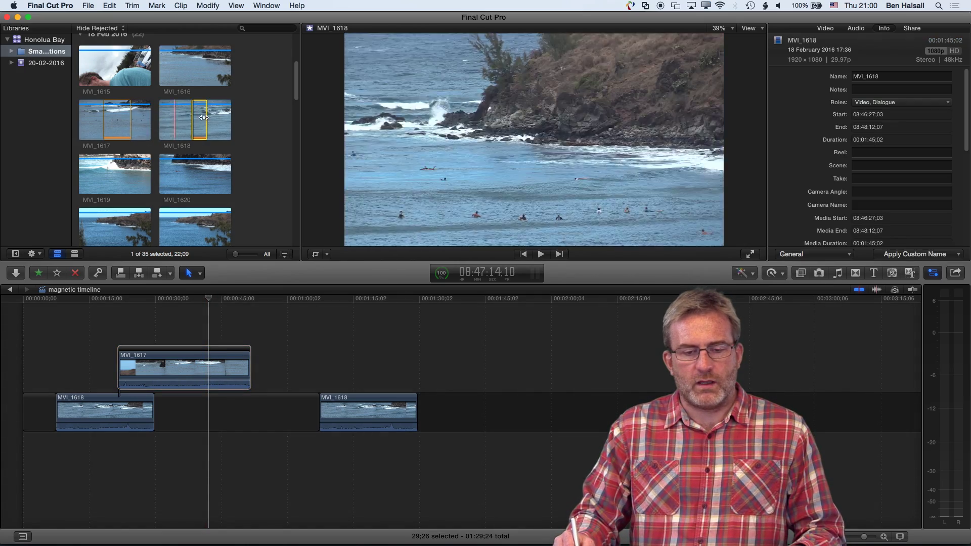
left_click(139, 274)
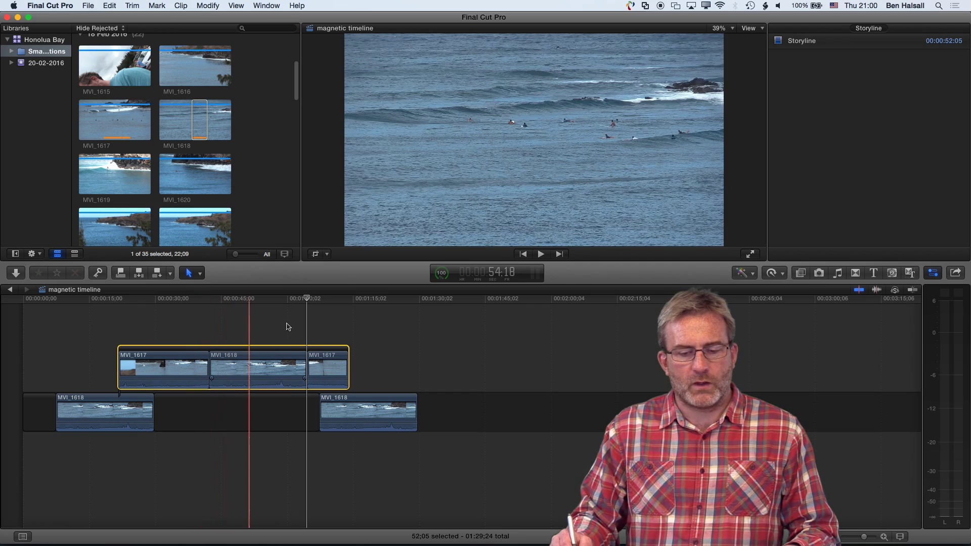
mouse_move(309, 298)
left_mouse_down()
mouse_move(178, 304)
mouse_move(315, 304)
left_mouse_up()
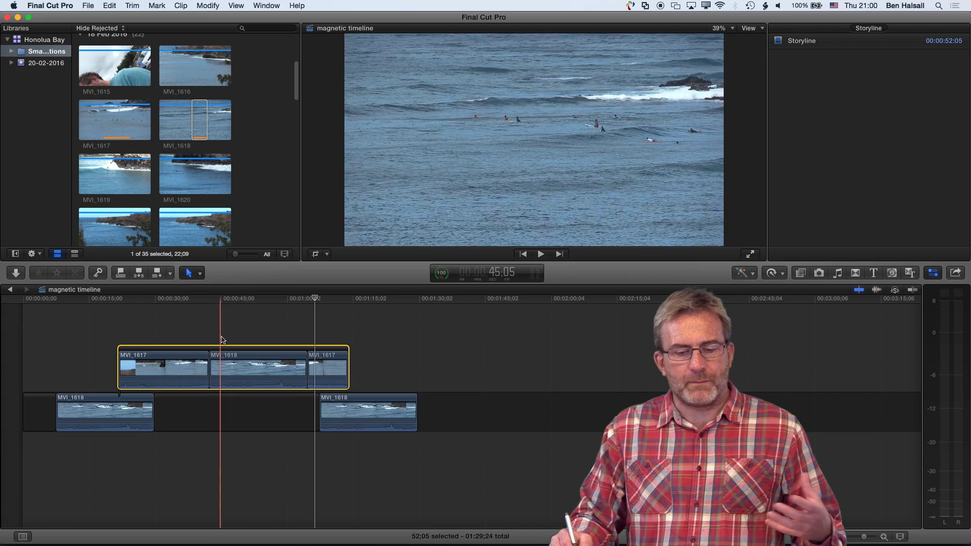
left_click(225, 412)
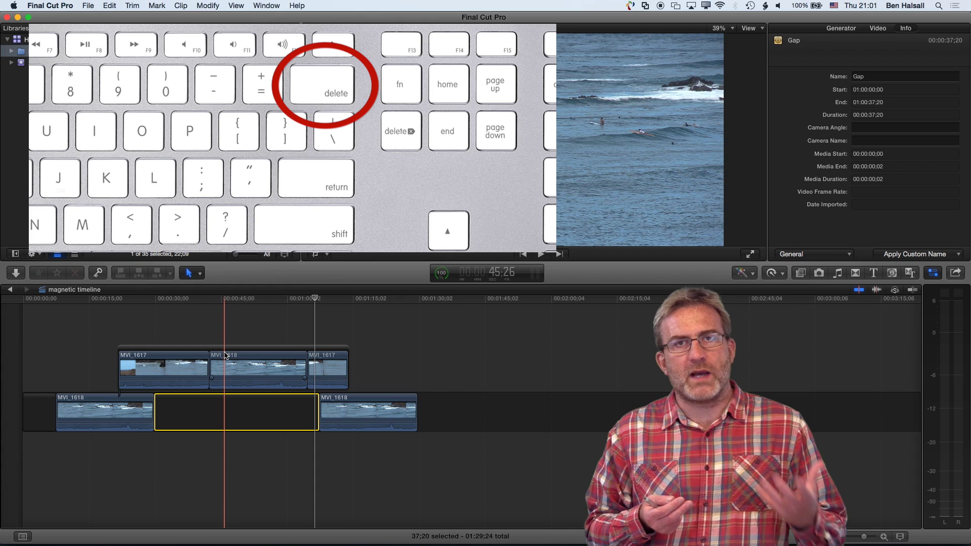
key("BackSpace")
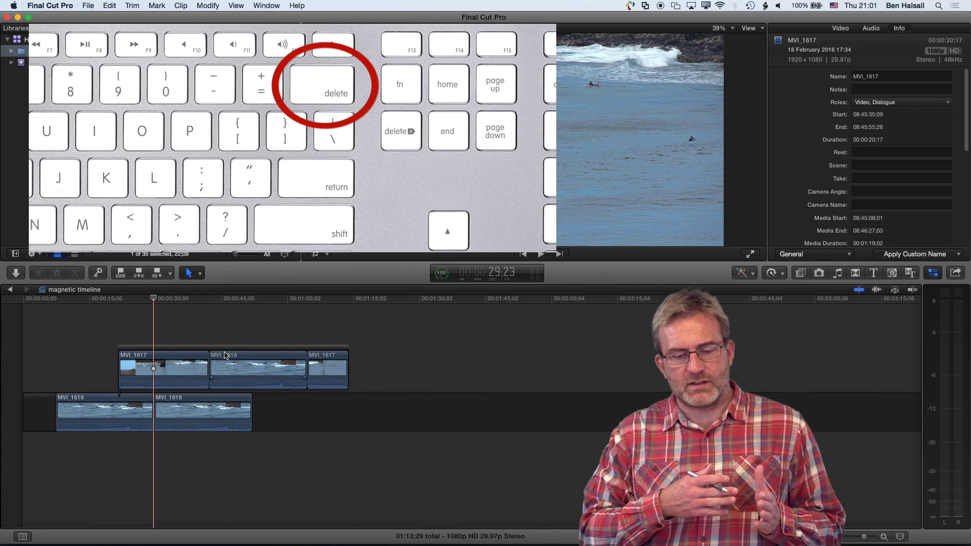
key("super+z")
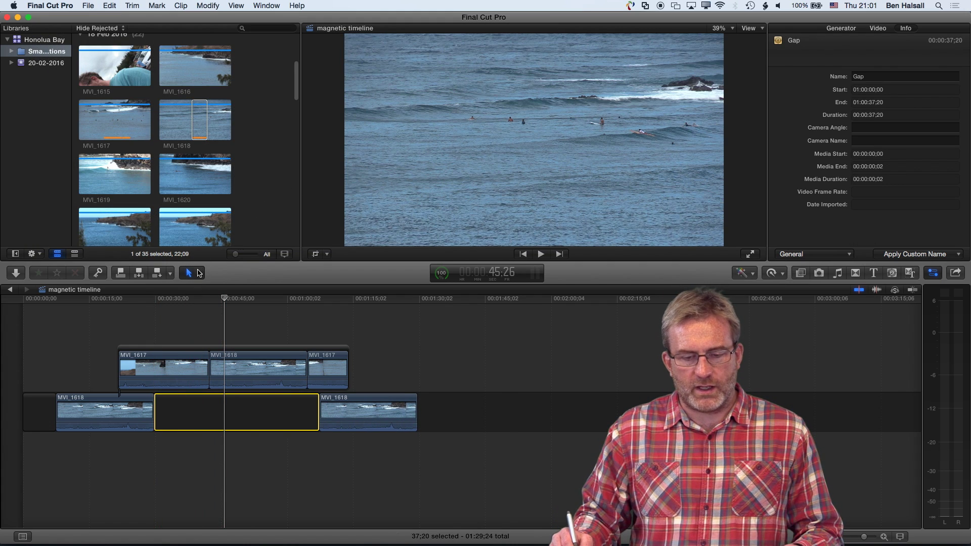
left_click(254, 368)
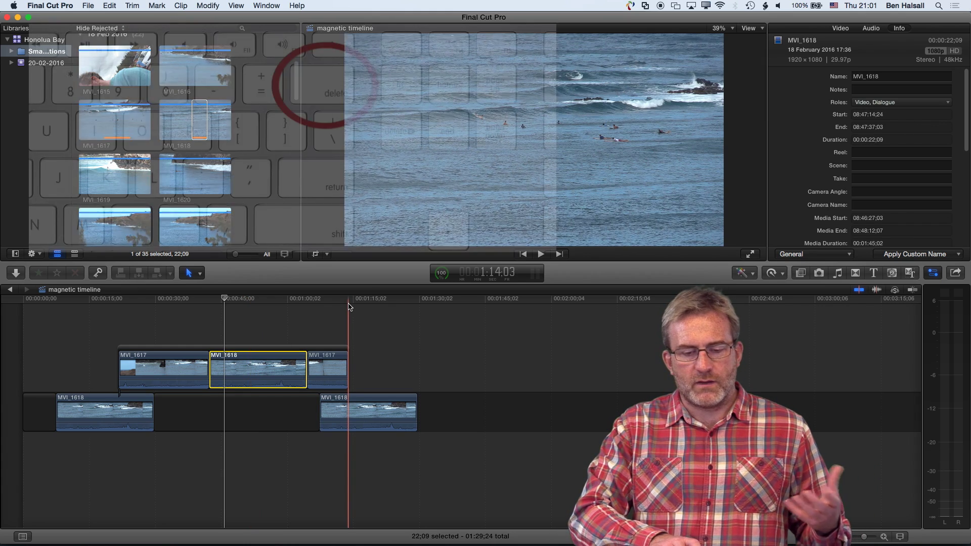
key("BackSpace")
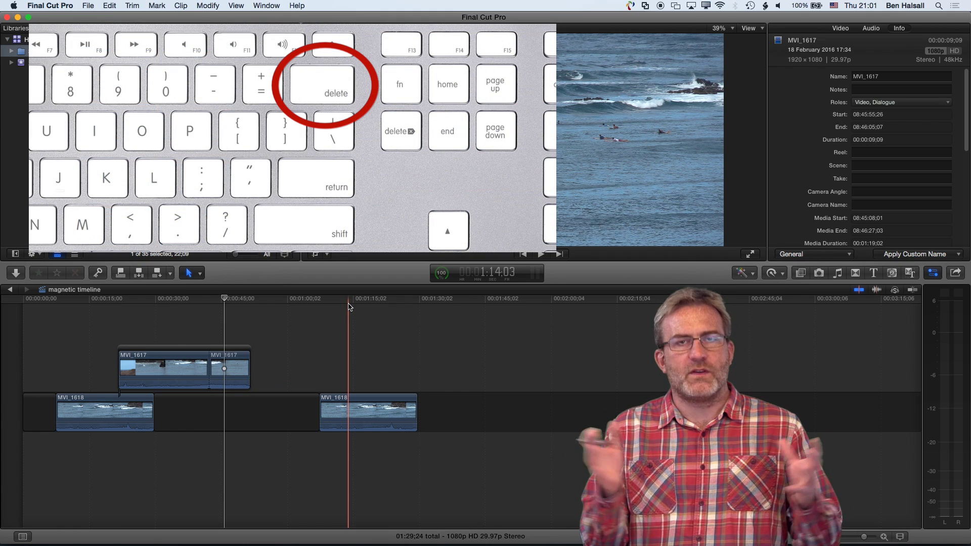
key("super+z")
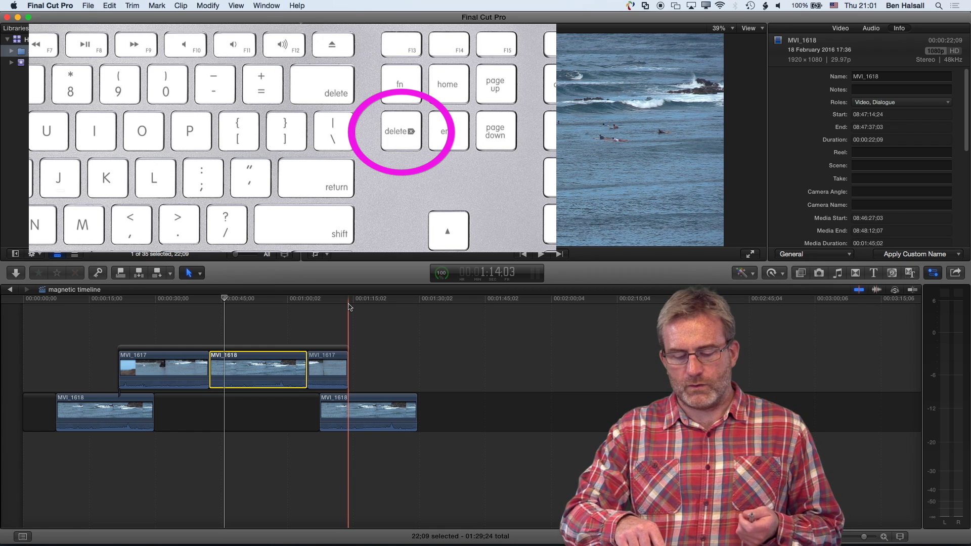
Lift the selected MVI_1618 clip out of the connected storyline, leaving a gap.
key("Delete")
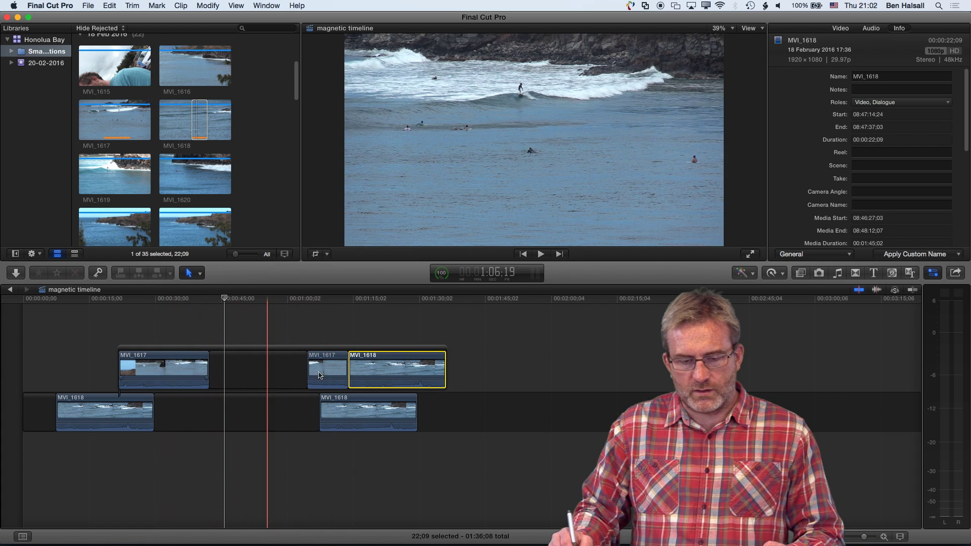
Replace the short second MVI_1617 piece with a gap, widening it to 31;18.
left_click(320, 374)
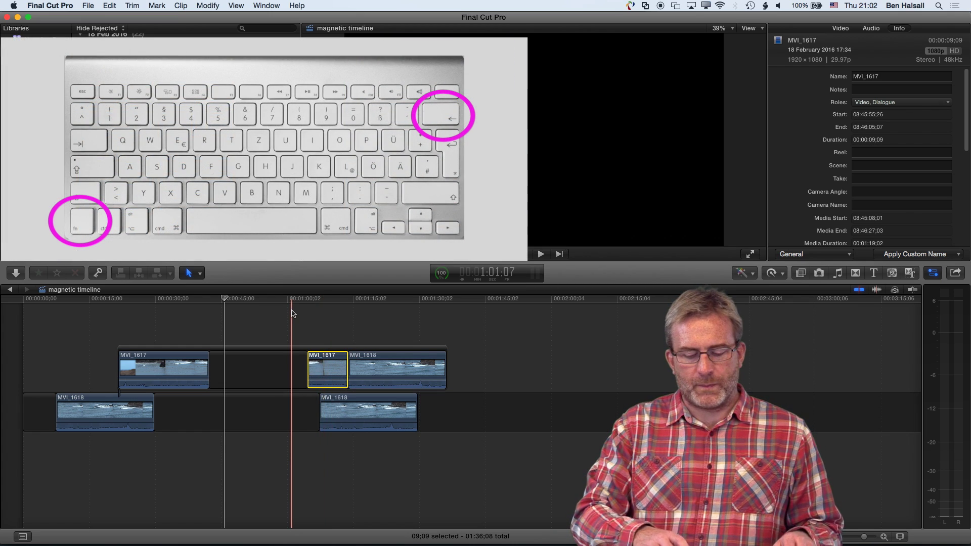
key("Delete")
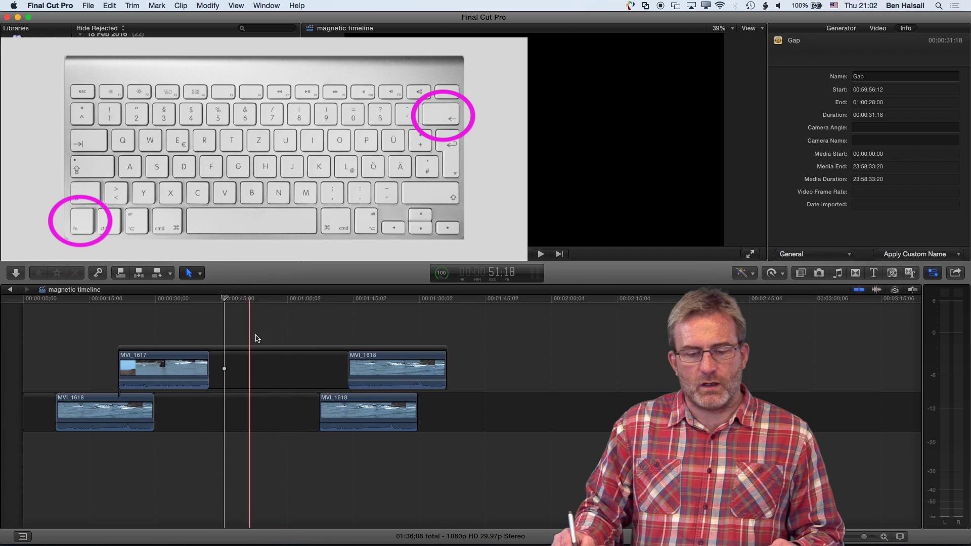
left_click(301, 300)
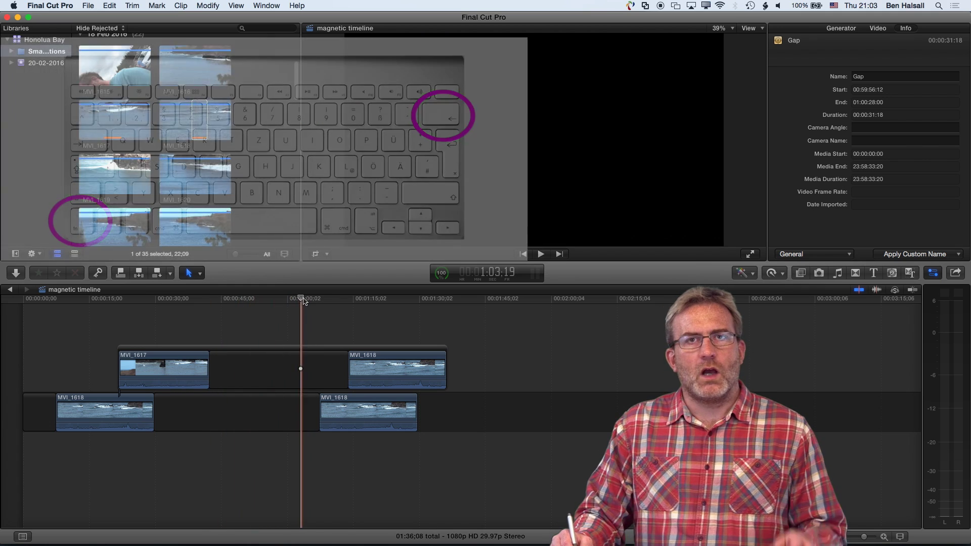